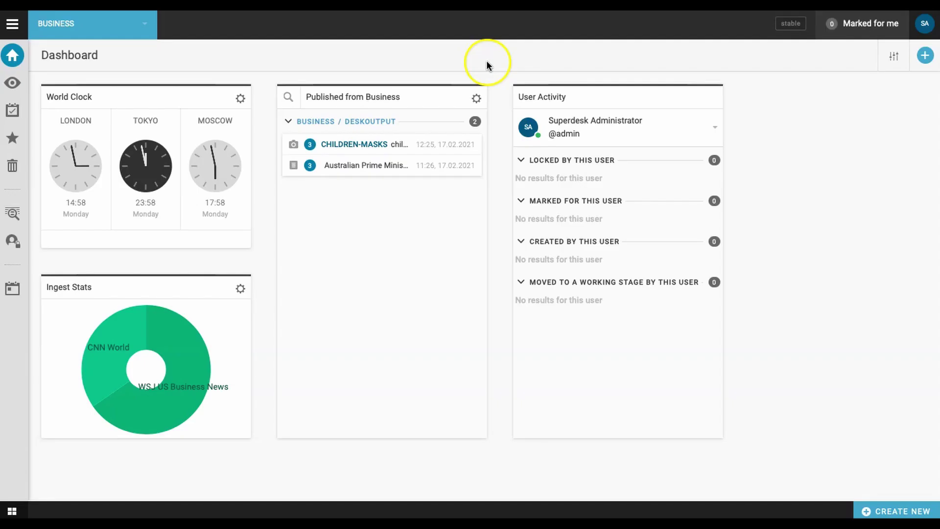
Step: Start a new user role in User Roles, named 'Freelancer' with a description
{"action": "left_click", "coordinate": [12, 24]}
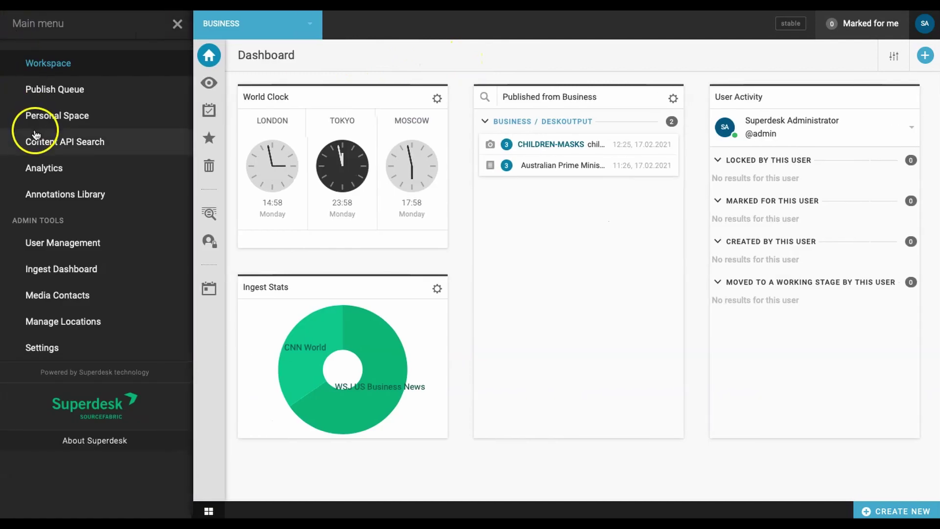
{"action": "left_click", "coordinate": [47, 349]}
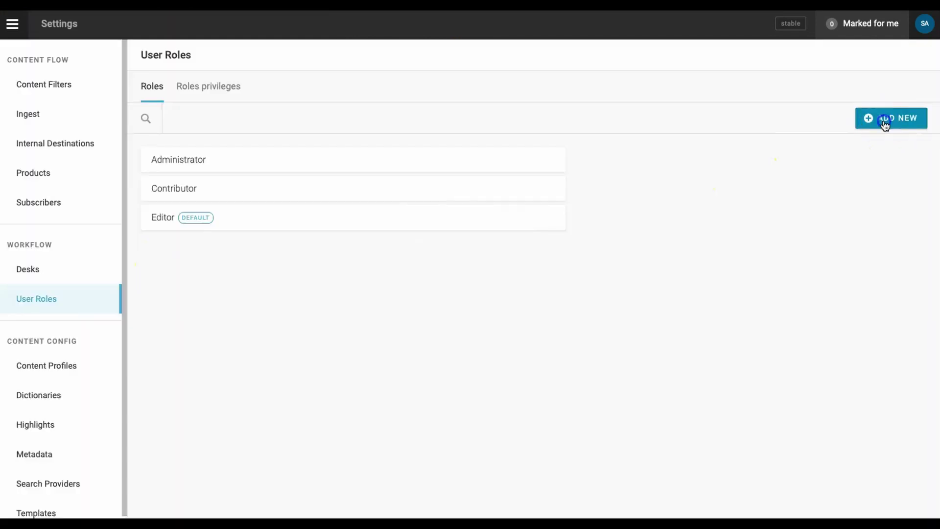
{"action": "left_click", "coordinate": [884, 123]}
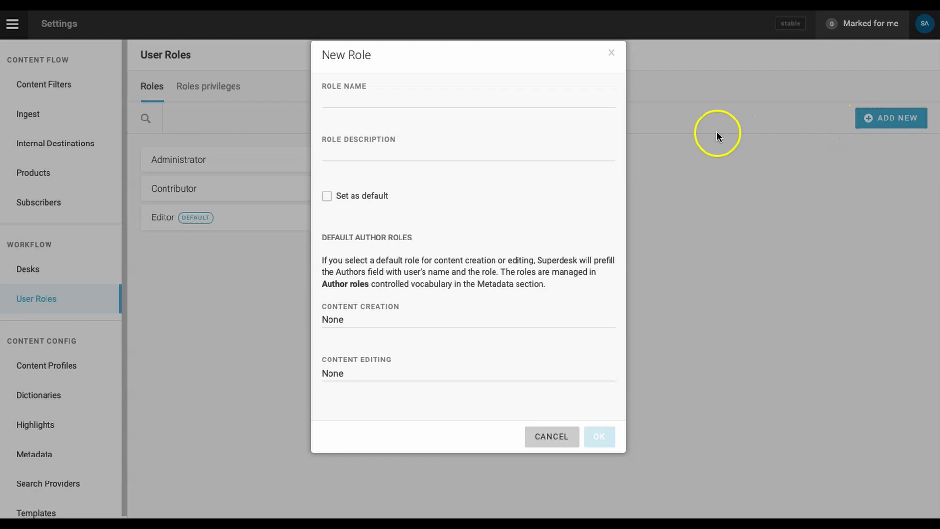
{"action": "left_click", "coordinate": [400, 101]}
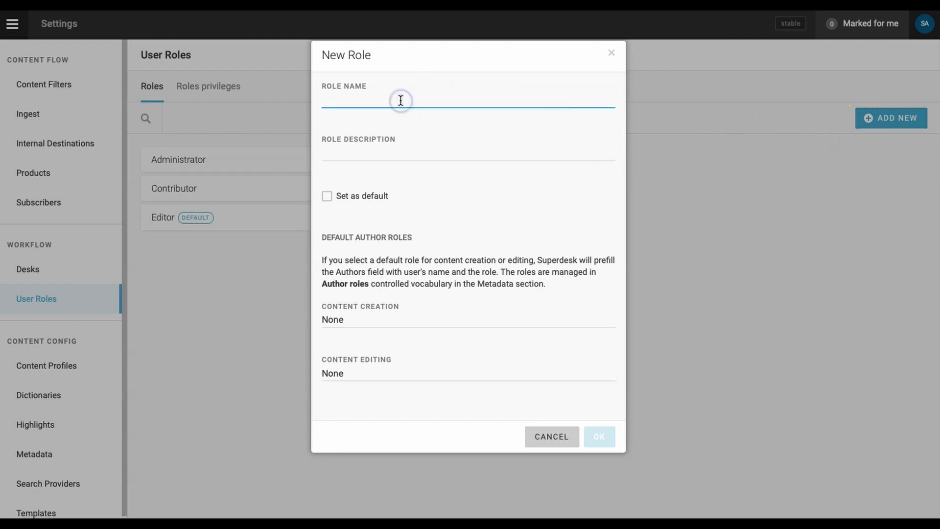
{"action": "type", "text": "Freelancer"}
{"action": "left_click", "coordinate": [367, 153]}
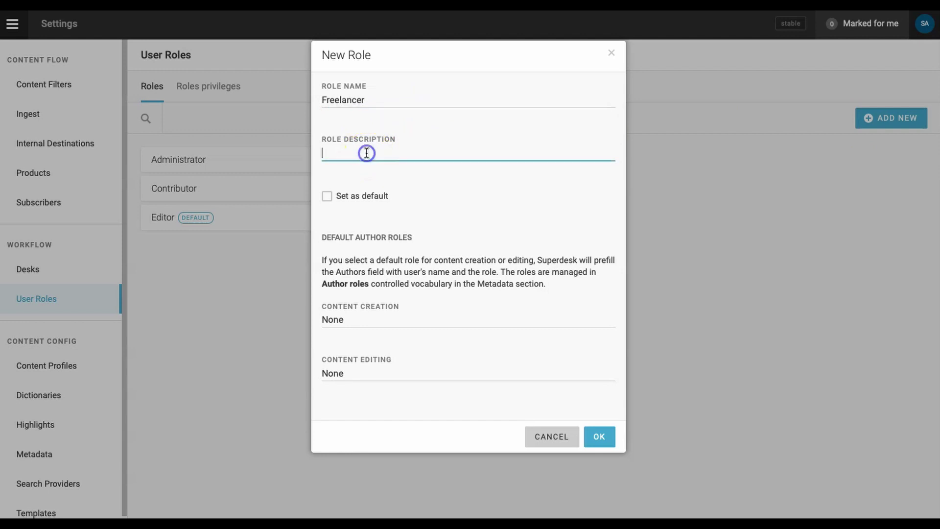
{"action": "type", "text": "Freelancer"}
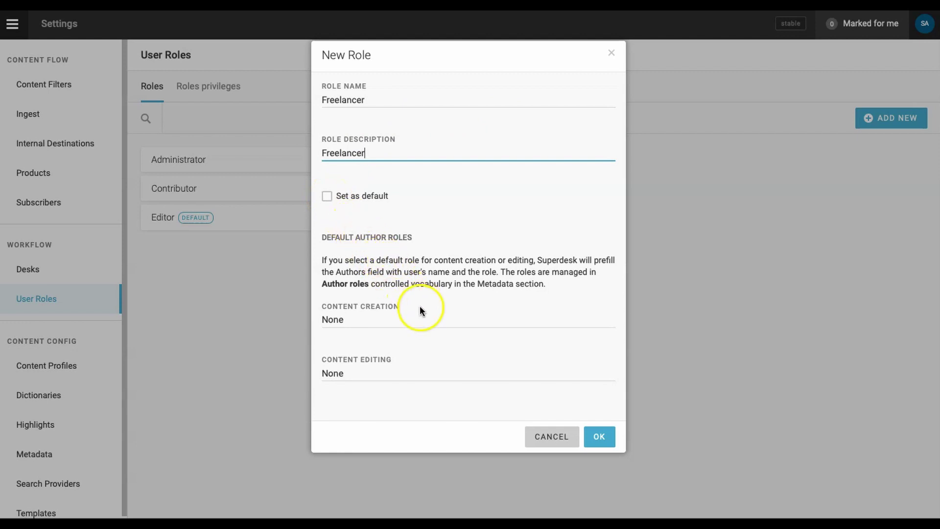
Step: Make Writer the content creation and content editing author role, then create the role
{"action": "left_click", "coordinate": [423, 319]}
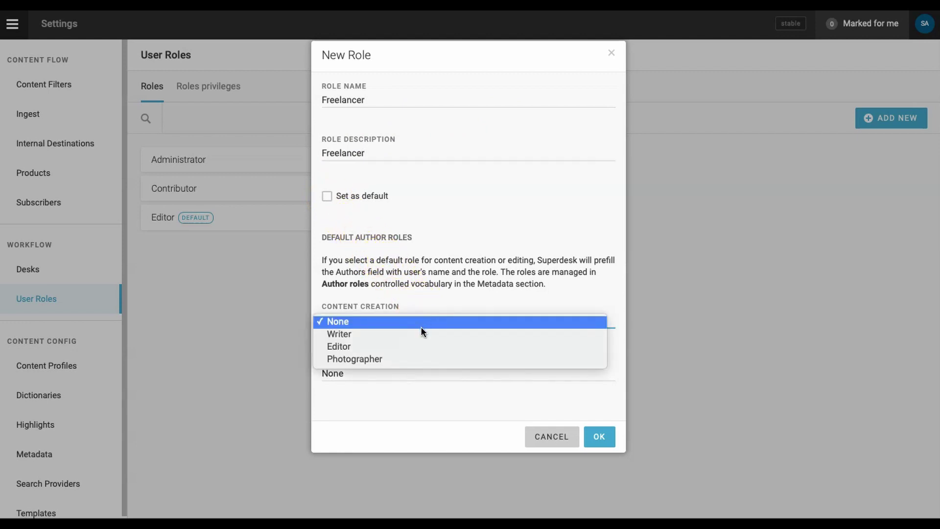
{"action": "left_click", "coordinate": [422, 337]}
{"action": "left_click", "coordinate": [426, 373]}
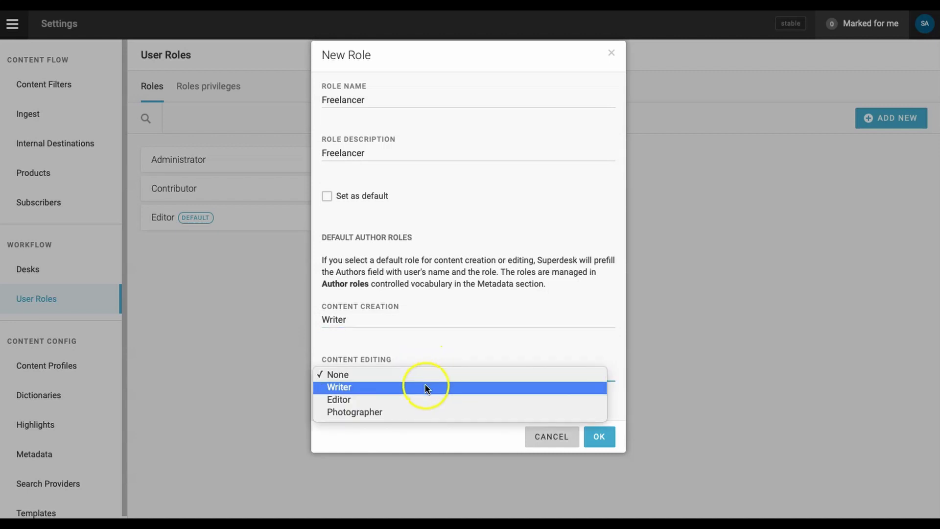
{"action": "left_click", "coordinate": [425, 384]}
{"action": "left_click", "coordinate": [600, 439]}
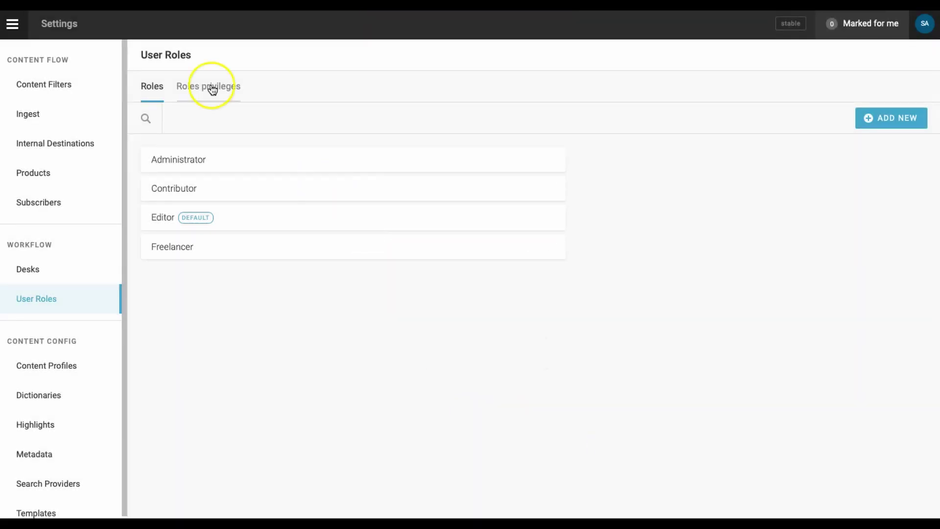
Step: Tick Create Content for the Freelancer role in the Roles privileges matrix
{"action": "left_click", "coordinate": [211, 87]}
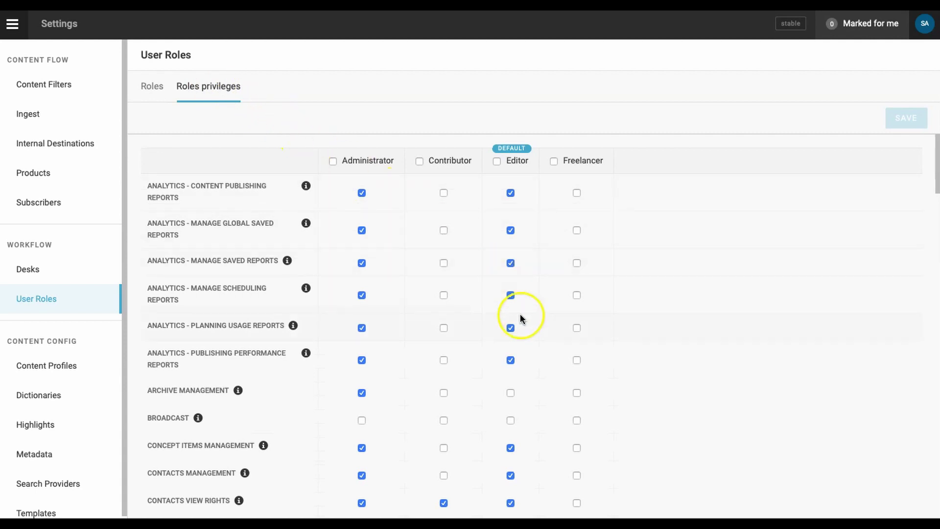
{"action": "scroll", "coordinate": [566, 384], "scroll_direction": "down", "scroll_amount": 2}
{"action": "scroll", "coordinate": [565, 384], "scroll_direction": "down", "scroll_amount": 4}
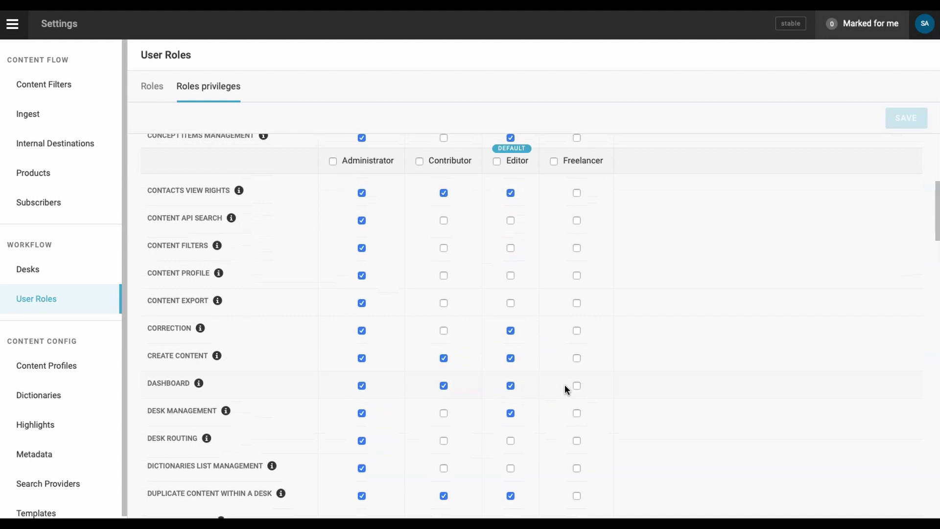
{"action": "left_click", "coordinate": [577, 360]}
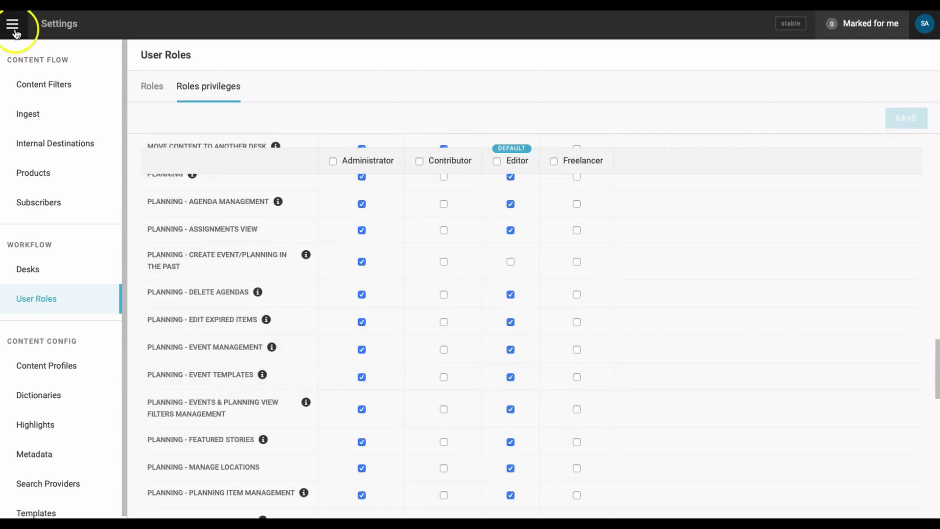
Step: In User Management, add a new user with the Freelancer role and save it
{"action": "left_click", "coordinate": [13, 24]}
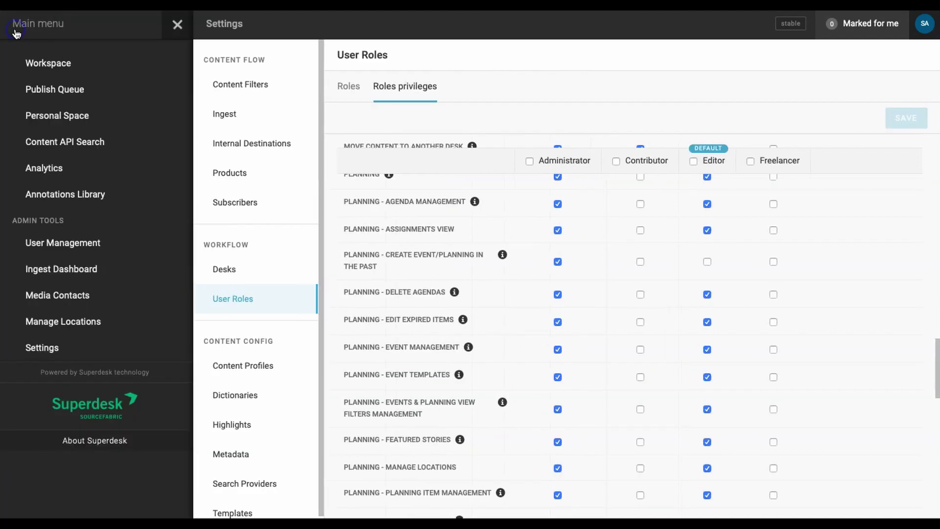
{"action": "left_click", "coordinate": [58, 240]}
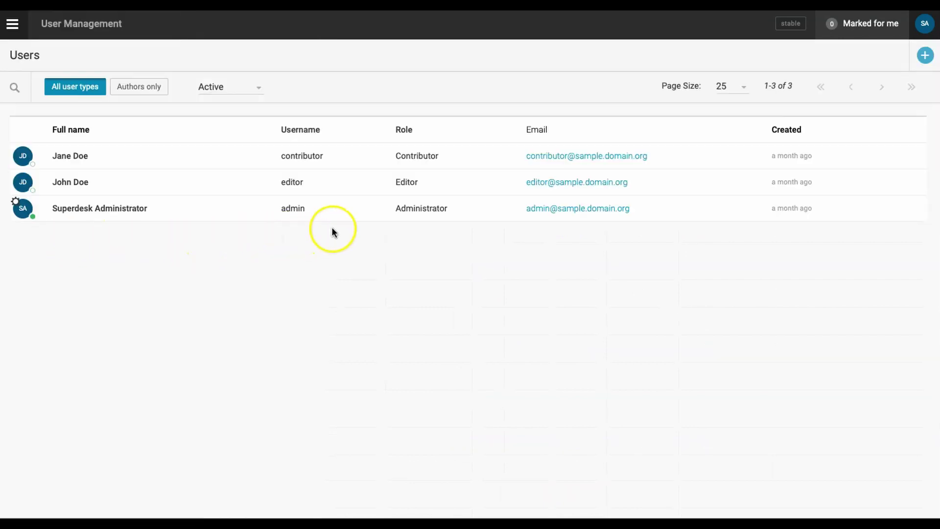
{"action": "left_click", "coordinate": [924, 58]}
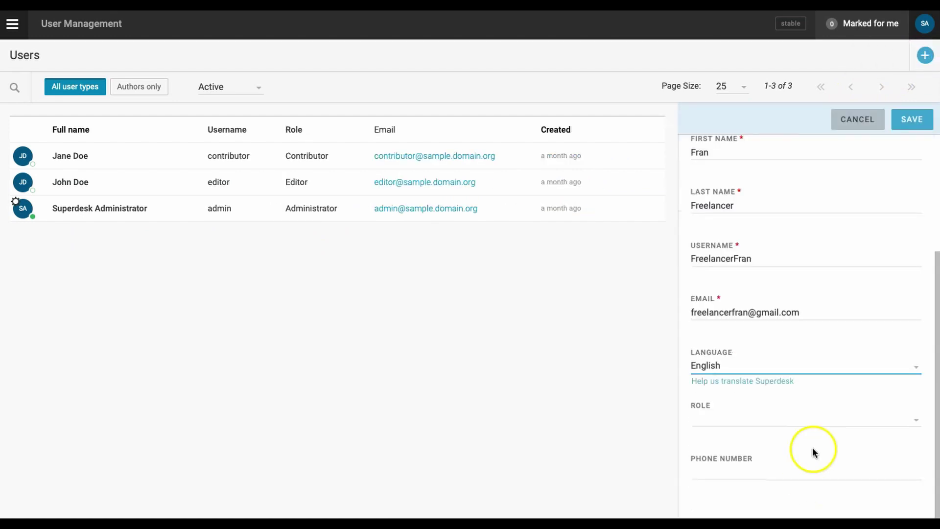
{"action": "left_click", "coordinate": [868, 421]}
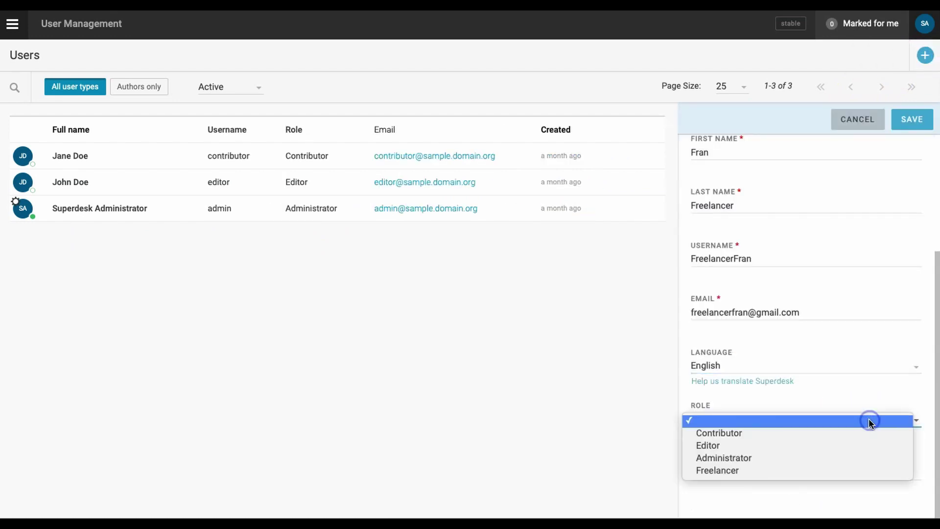
{"action": "left_click", "coordinate": [718, 472]}
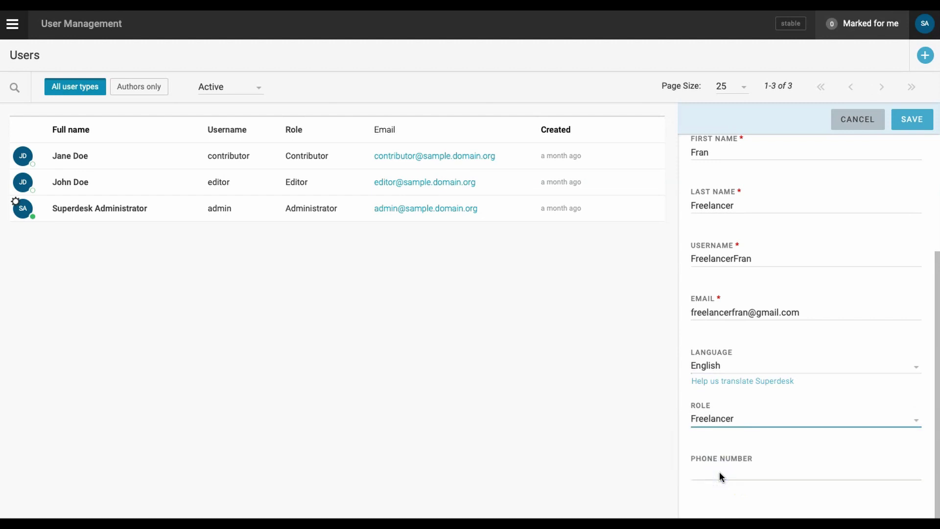
{"action": "left_click", "coordinate": [912, 119]}
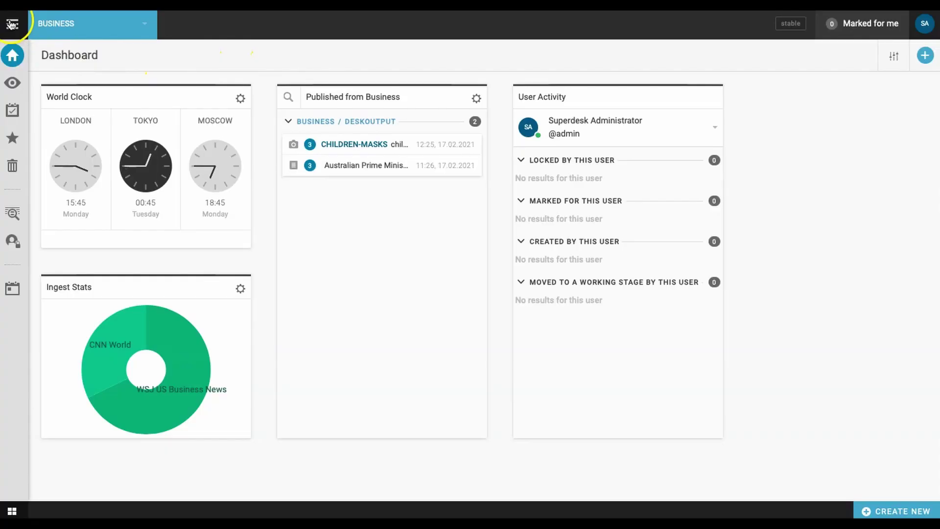
Step: Go to the Ingest Dashboard to review the ingest sources
{"action": "left_click", "coordinate": [13, 24]}
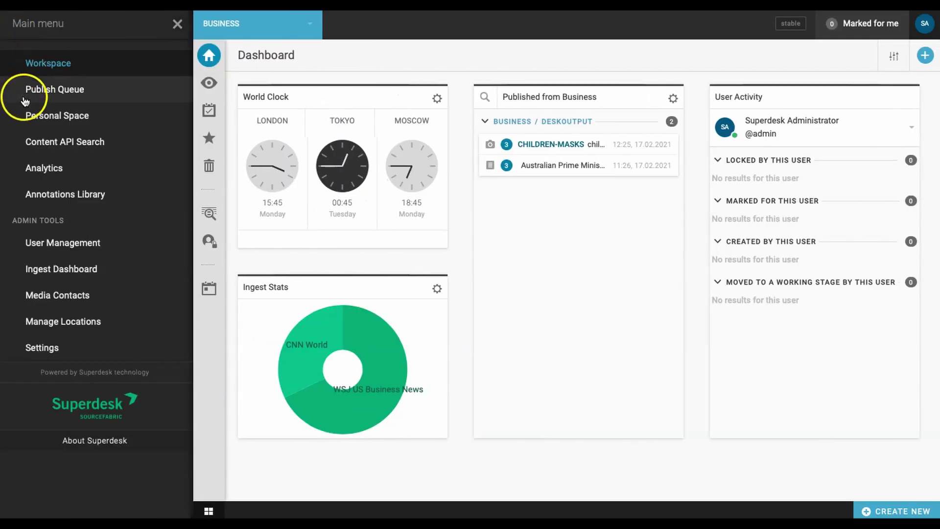
{"action": "left_click", "coordinate": [52, 268]}
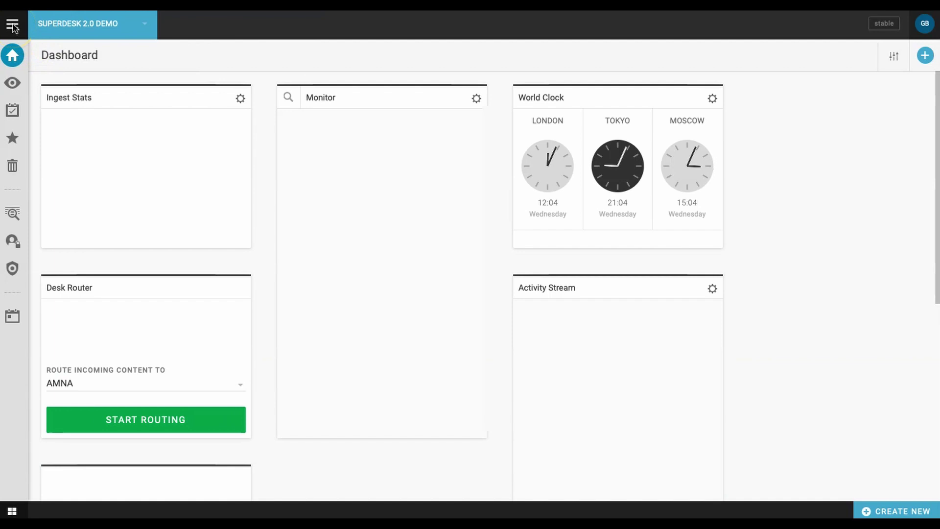
Step: Start adding a new ingest source under Settings > Ingest Sources
{"action": "left_click", "coordinate": [12, 26]}
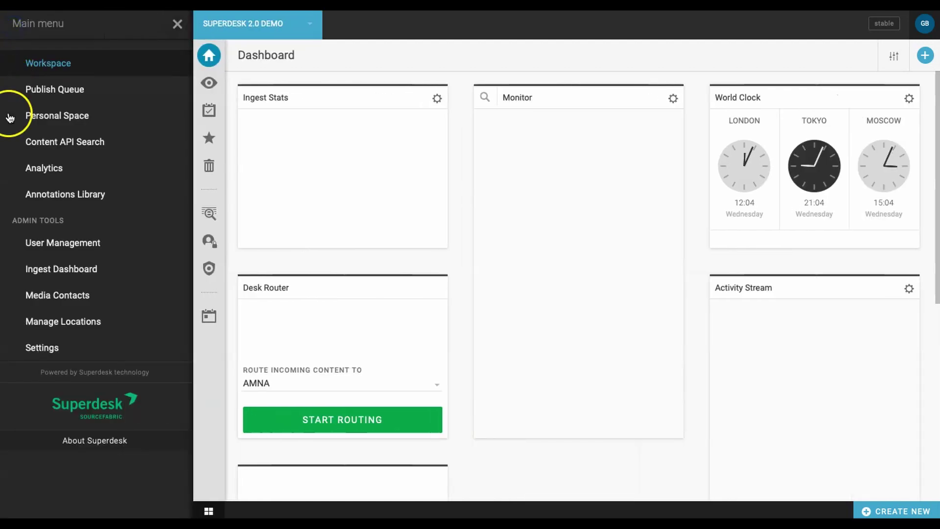
{"action": "left_click", "coordinate": [40, 347]}
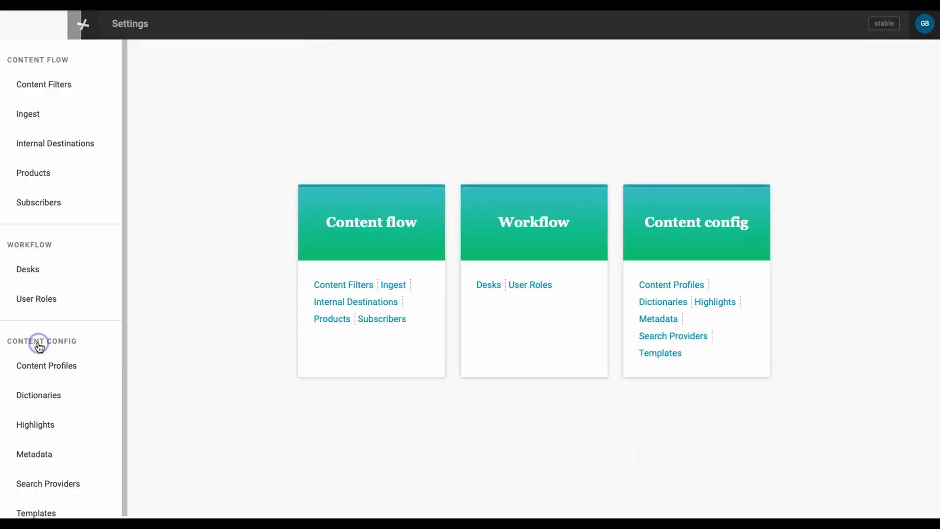
{"action": "left_click", "coordinate": [28, 119]}
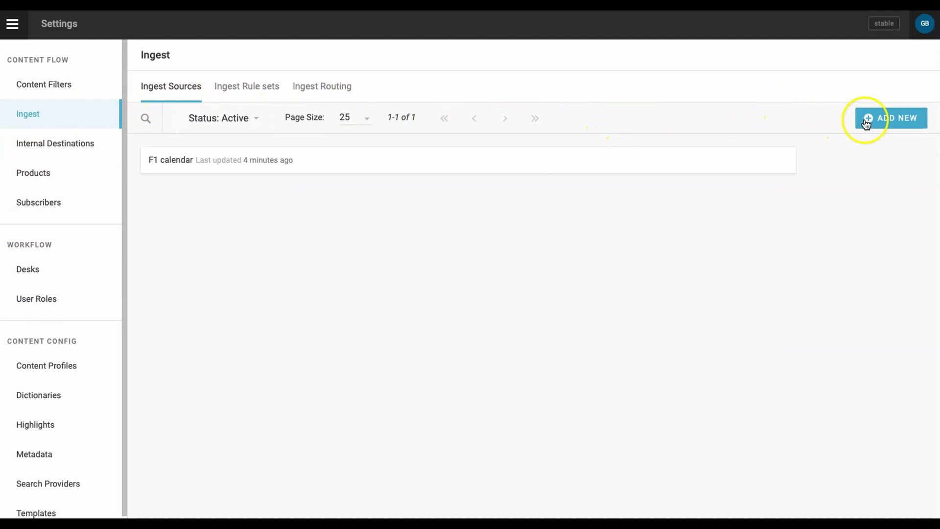
{"action": "left_click", "coordinate": [892, 122]}
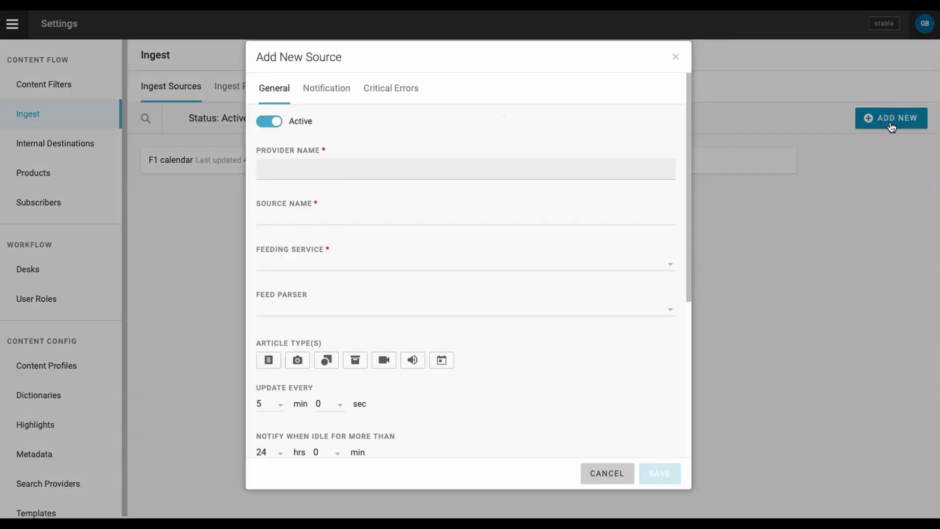
Step: Enter 'Freelancer email' as both the provider name and the source name
{"action": "left_click", "coordinate": [460, 173]}
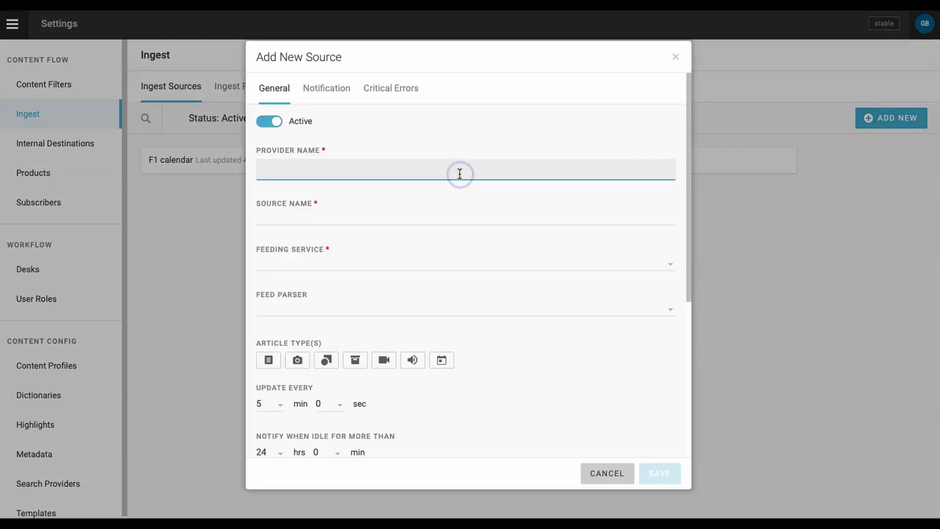
{"action": "type", "text": "Freelancer email"}
{"action": "key", "text": "Tab"}
{"action": "type", "text": "Freelancer e"}
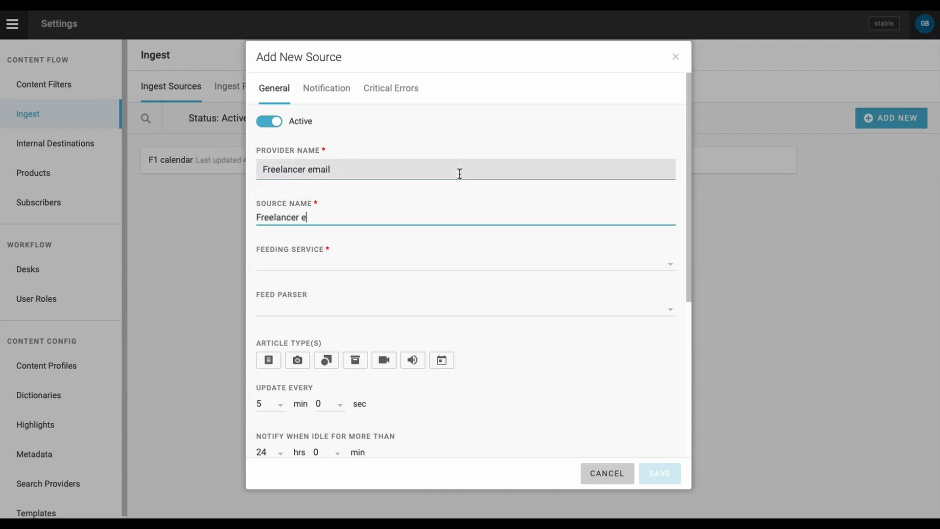
{"action": "type", "text": "mail"}
{"action": "key", "text": "Tab"}
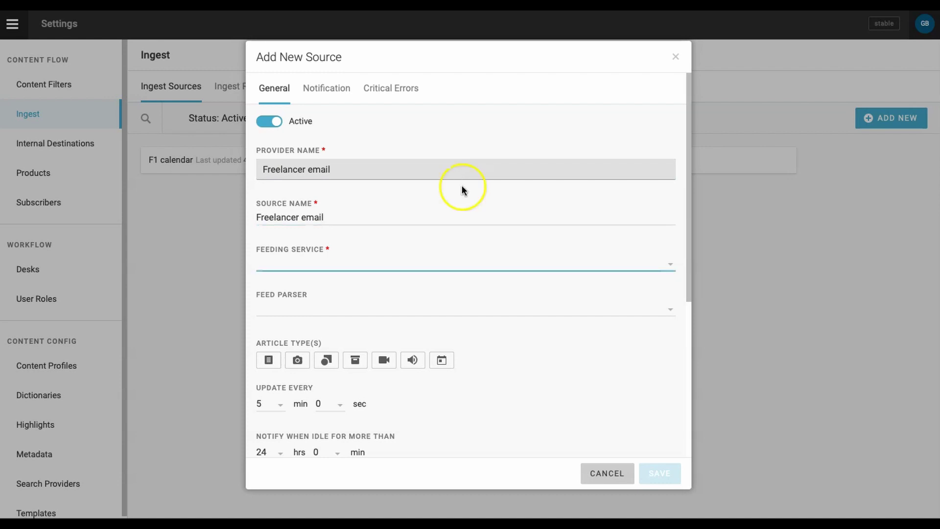
{"action": "left_click", "coordinate": [477, 259]}
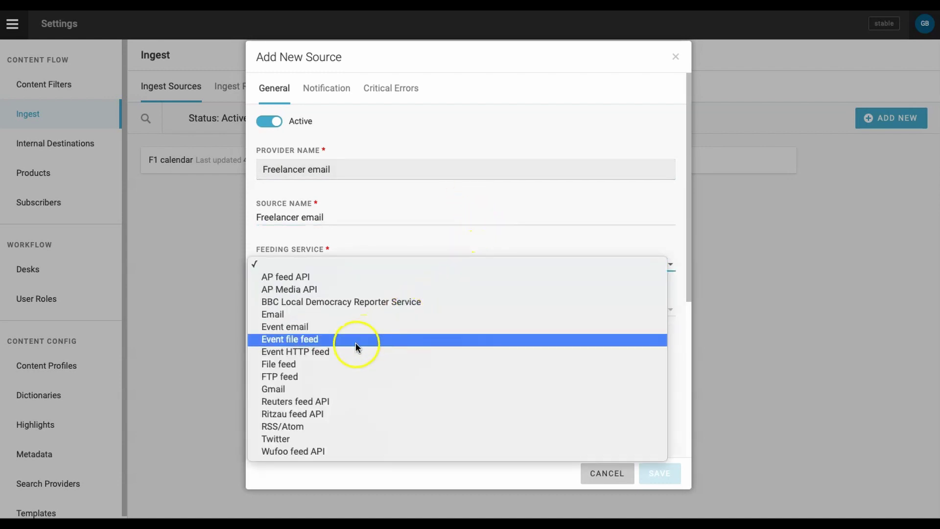
Step: Choose Gmail as the feeding service and accept Text and Picture article types
{"action": "left_click", "coordinate": [300, 390]}
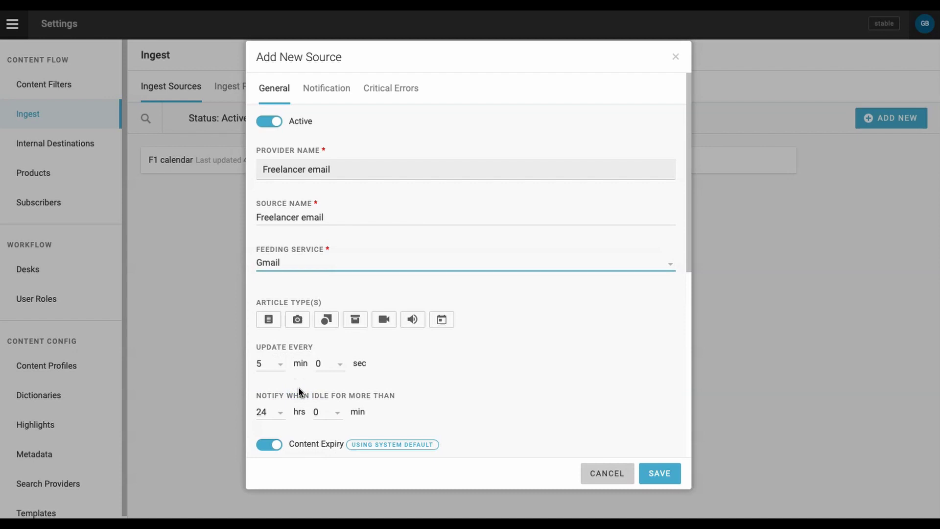
{"action": "left_click", "coordinate": [273, 325]}
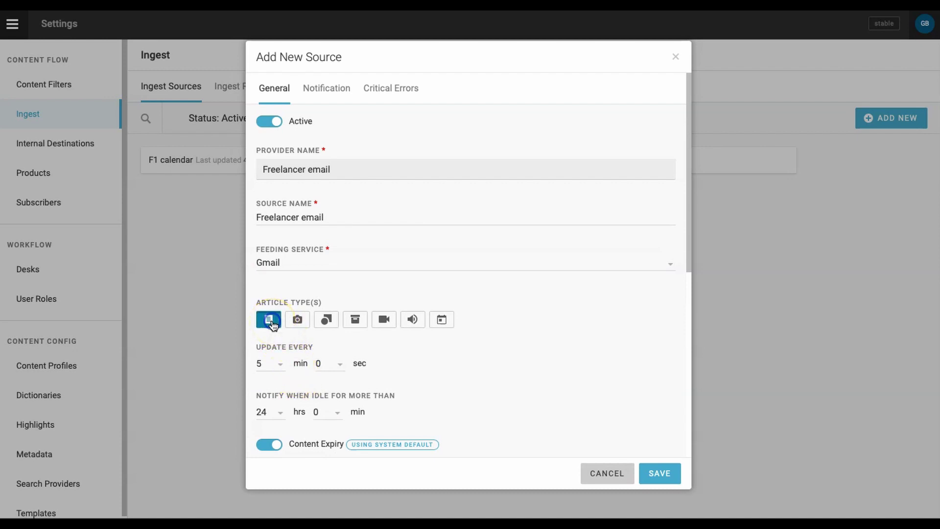
{"action": "left_click", "coordinate": [298, 322]}
Step: Set updates every 1 minute and keep the idle notification at 24 hours
{"action": "left_click", "coordinate": [278, 366]}
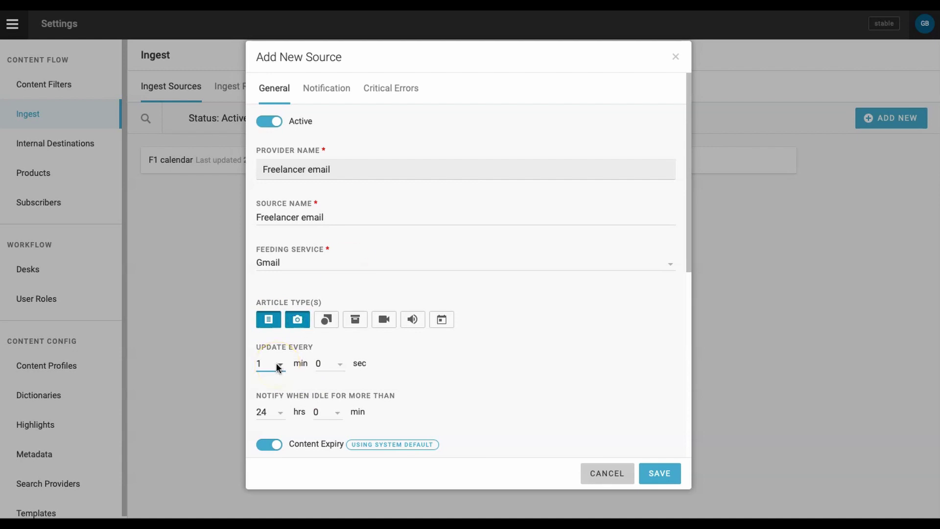
{"action": "left_click", "coordinate": [277, 366]}
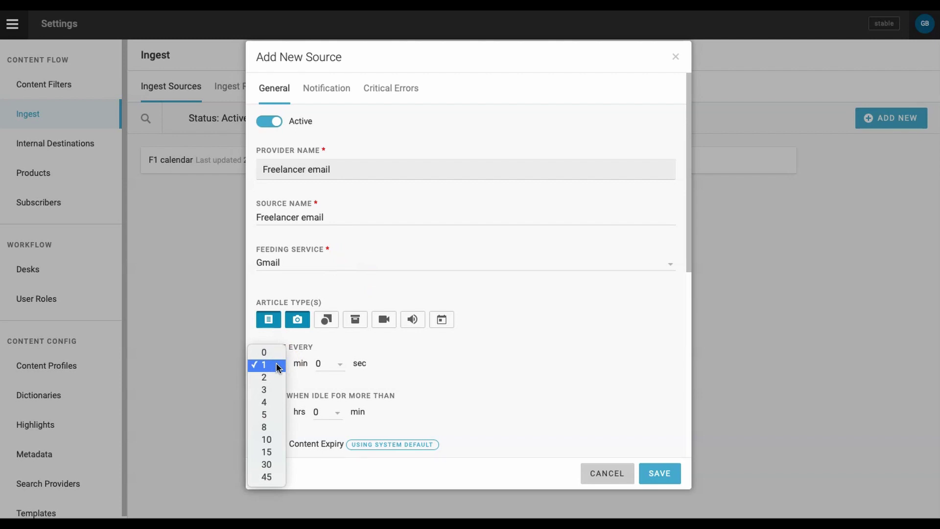
{"action": "left_click", "coordinate": [277, 367]}
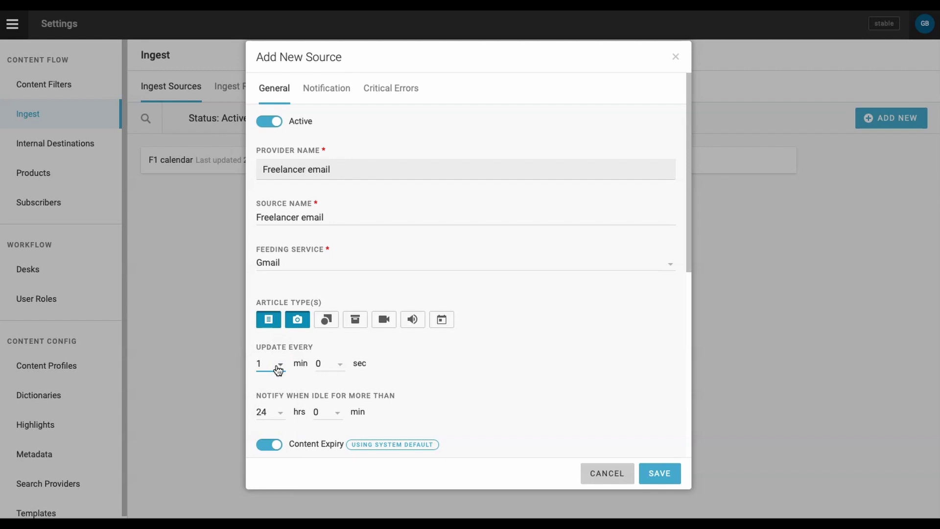
{"action": "left_click", "coordinate": [279, 413]}
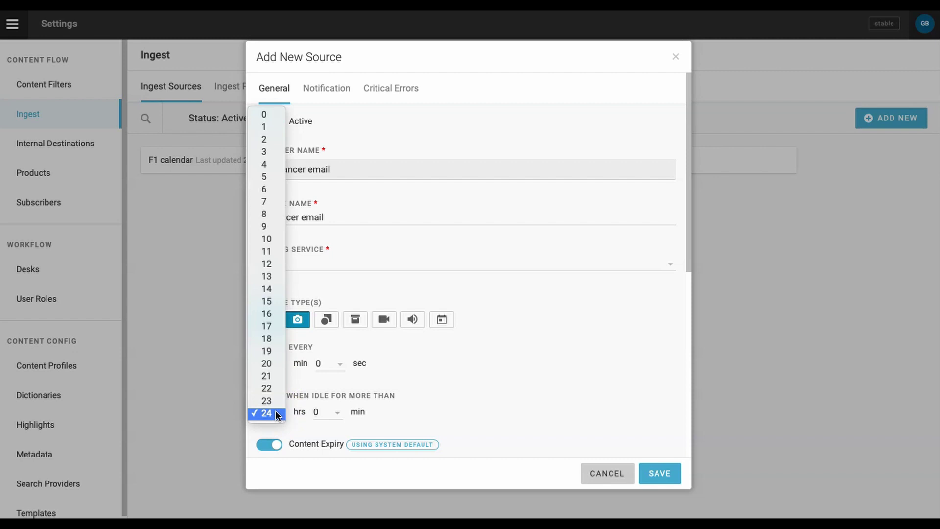
{"action": "left_click", "coordinate": [268, 414]}
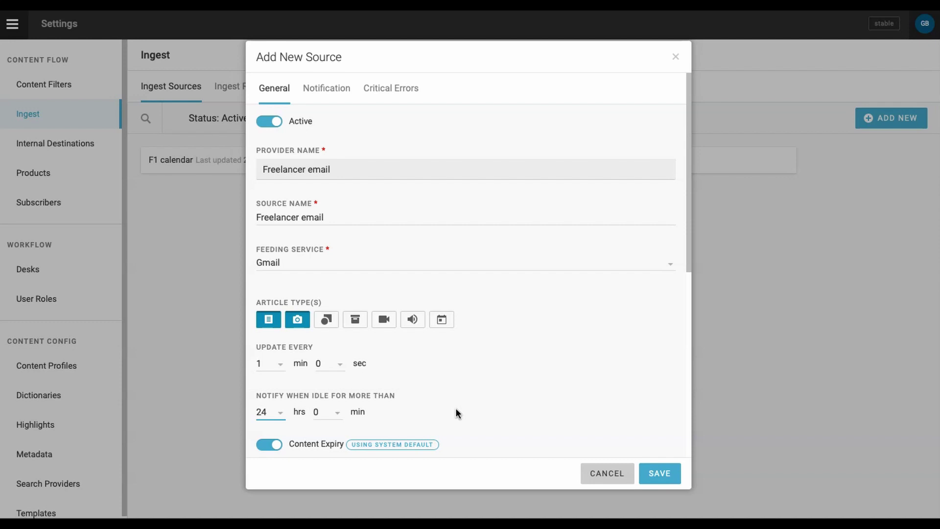
Step: Set content expiry to 2 days and allow removing ingested items
{"action": "scroll", "coordinate": [456, 410], "scroll_direction": "down", "scroll_amount": 5}
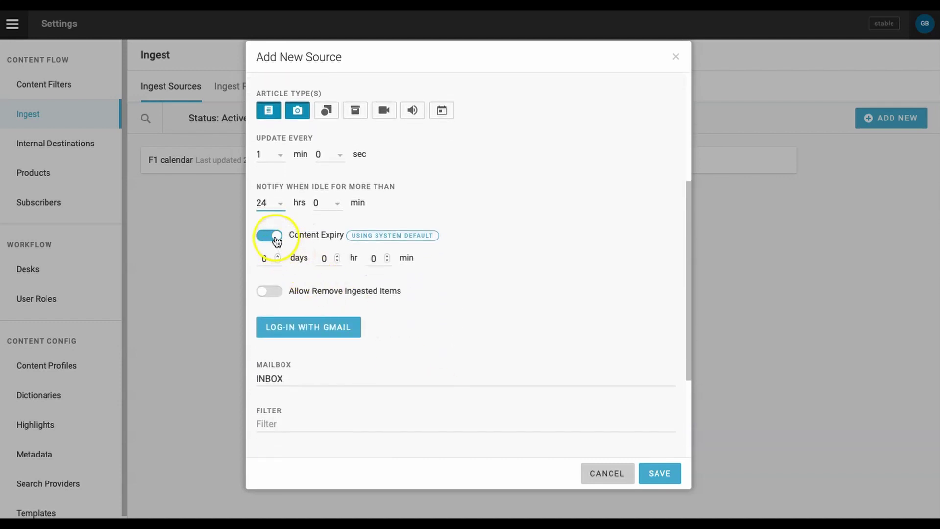
{"action": "left_click", "coordinate": [275, 239]}
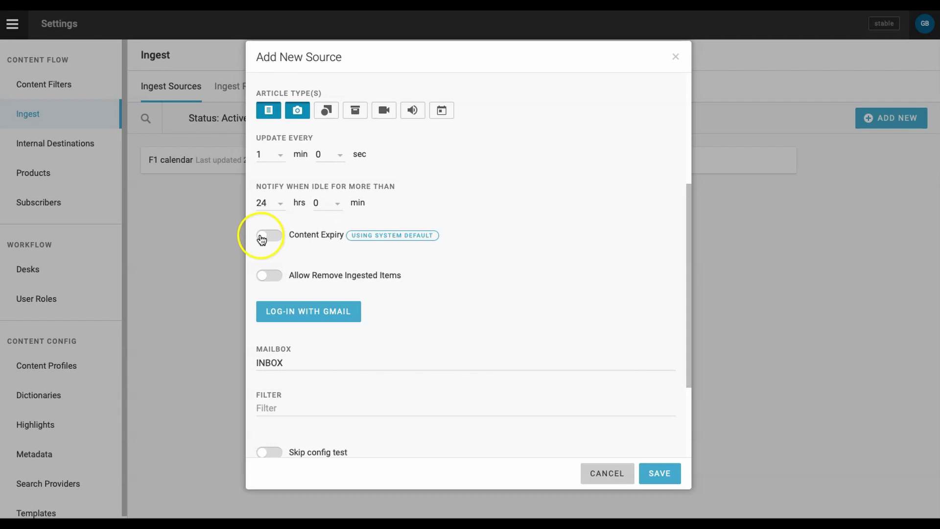
{"action": "left_click", "coordinate": [262, 237]}
{"action": "left_click", "coordinate": [278, 255]}
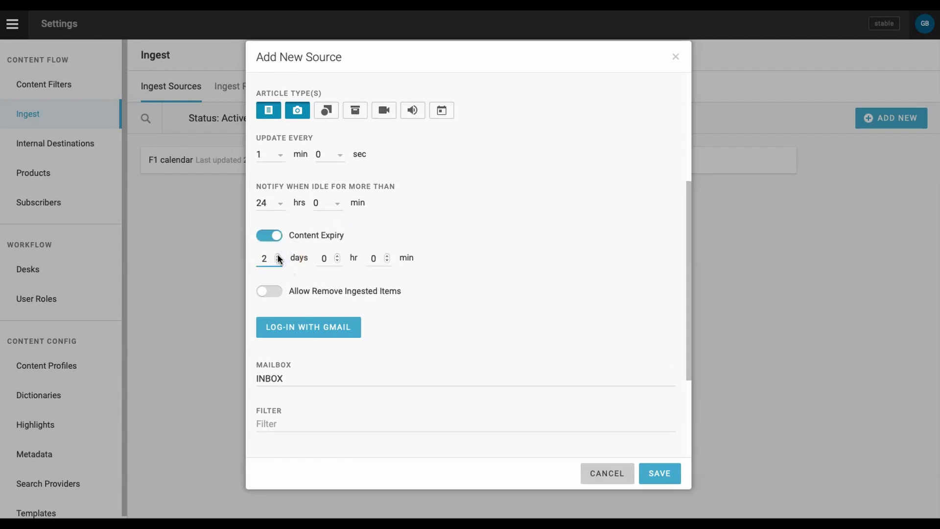
{"action": "left_click", "coordinate": [266, 292]}
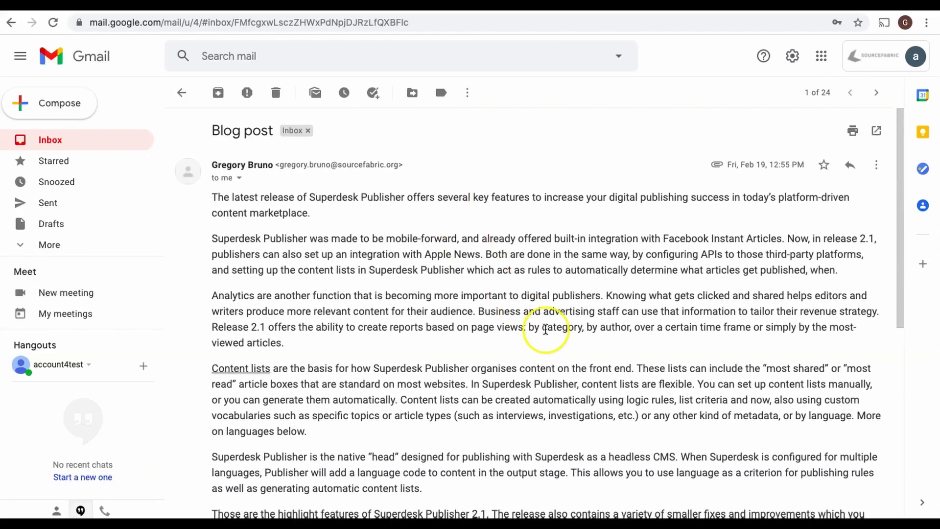
Step: Scroll through the Blog post email down to its signature and attached image
{"action": "scroll", "coordinate": [546, 329], "scroll_direction": "down", "scroll_amount": 2}
{"action": "scroll", "coordinate": [545, 330], "scroll_direction": "down", "scroll_amount": 4}
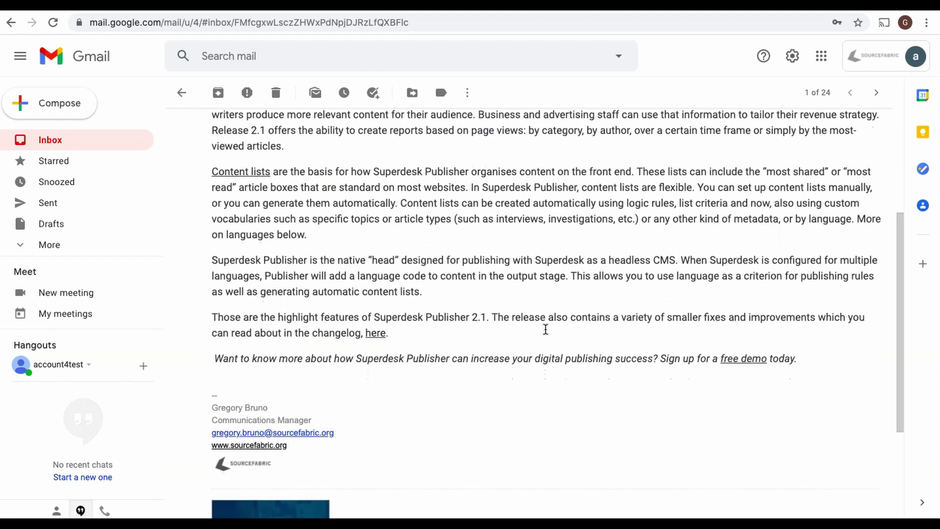
{"action": "scroll", "coordinate": [546, 329], "scroll_direction": "down", "scroll_amount": 1}
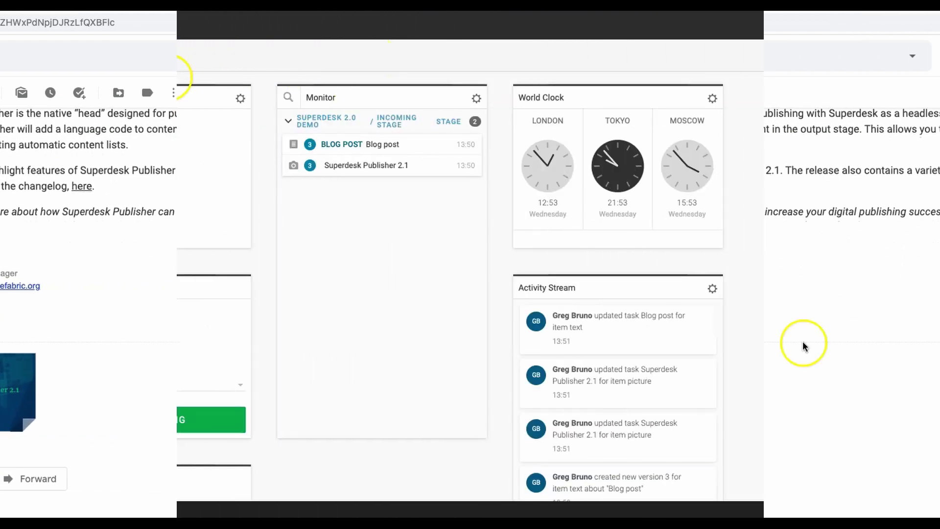
Step: Open the Blog post item from Incoming Stage in Monitoring and scroll through its text and feature image
{"action": "left_click", "coordinate": [14, 85]}
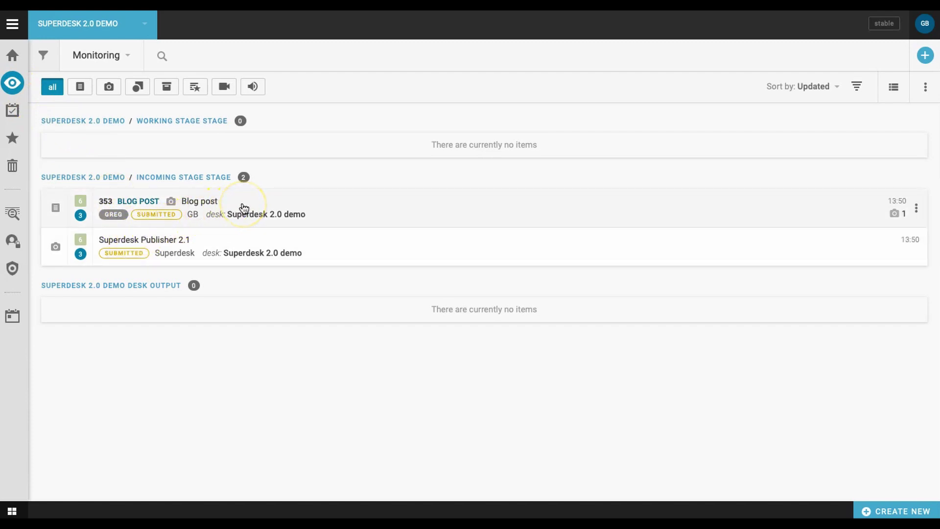
{"action": "double_click", "coordinate": [244, 207]}
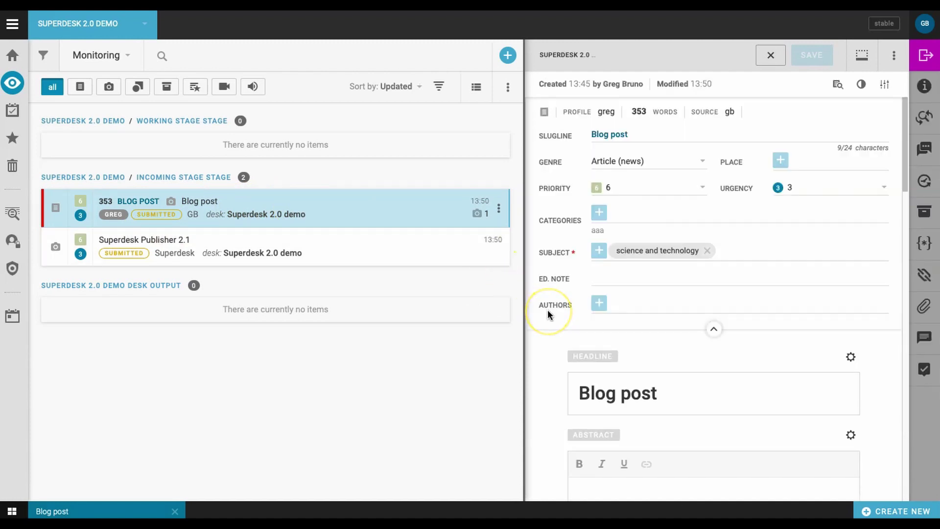
{"action": "scroll", "coordinate": [547, 309], "scroll_direction": "down", "scroll_amount": 9}
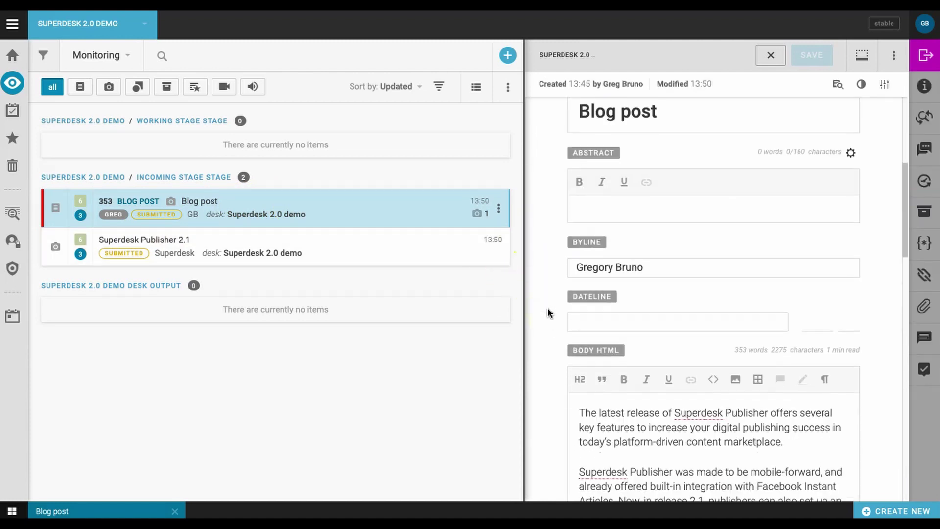
{"action": "scroll", "coordinate": [548, 308], "scroll_direction": "down", "scroll_amount": 12}
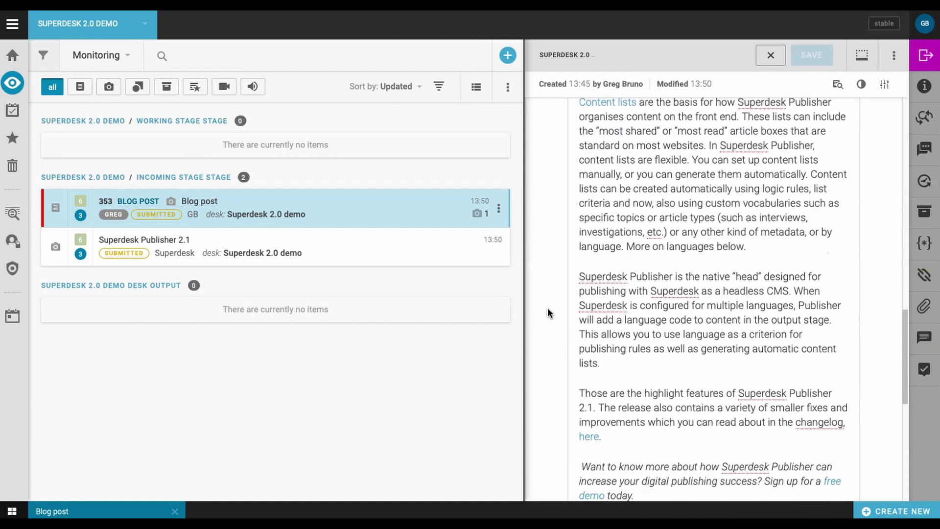
{"action": "scroll", "coordinate": [548, 308], "scroll_direction": "down", "scroll_amount": 10}
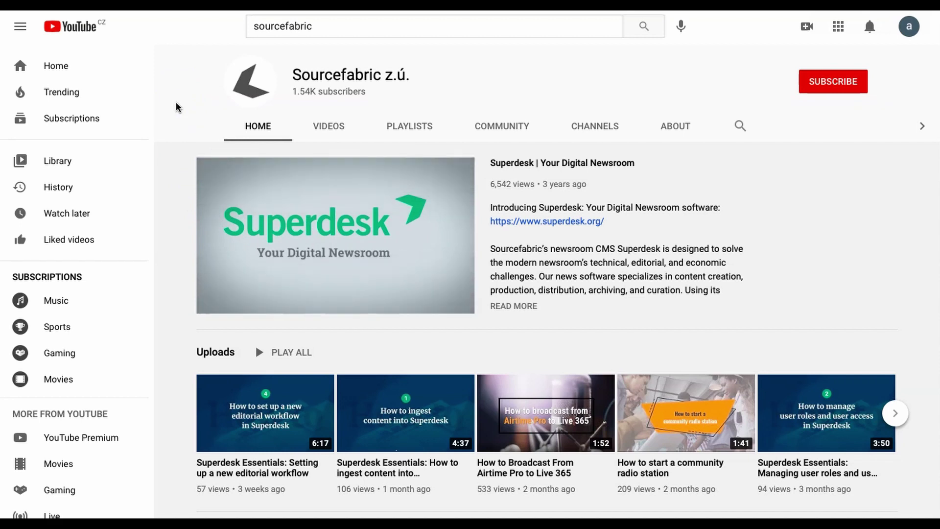
Step: Open the Sourcefabric z.ú. channel's Home page on YouTube
{"action": "left_click", "coordinate": [183, 107]}
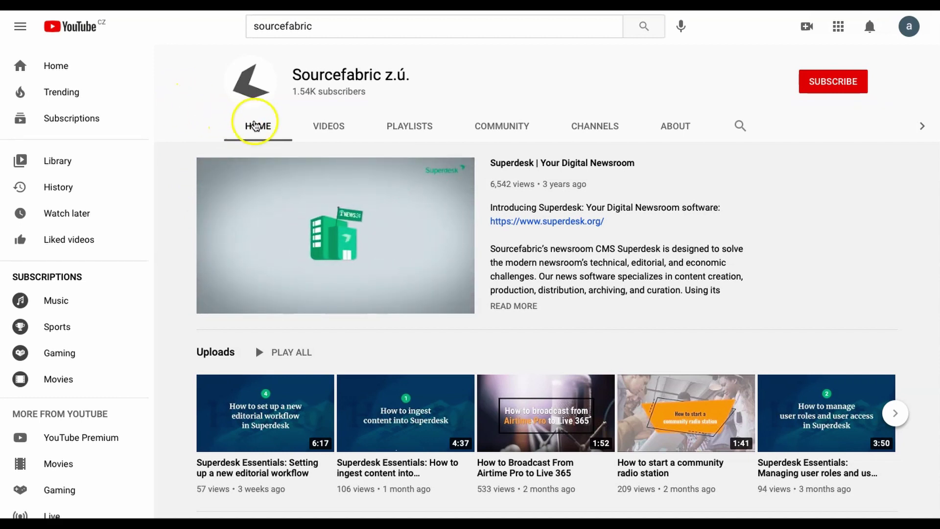